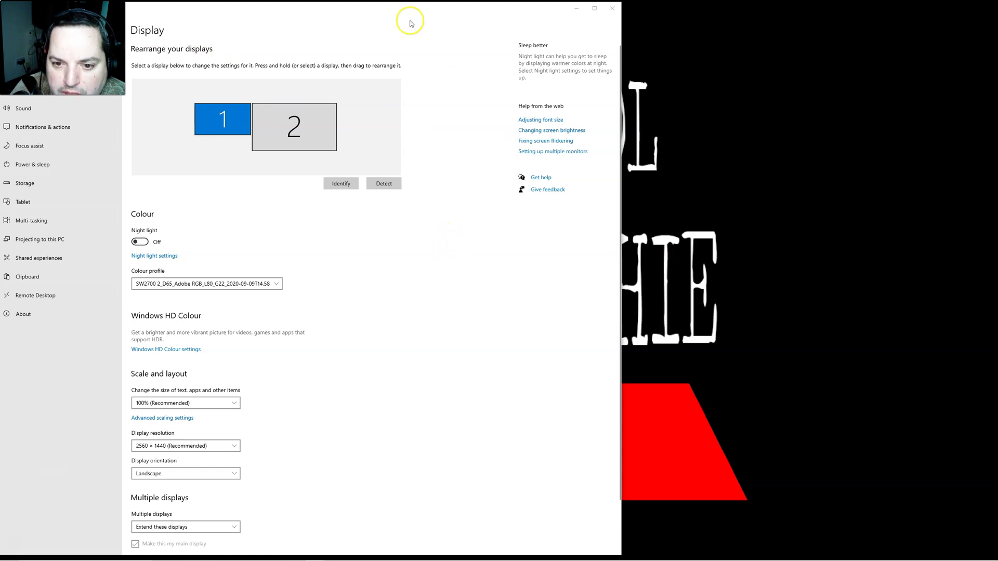
# Step: Open the Windows display settings and bring up the adaptor properties for Display 1 from the advanced display settings
pyautogui.rightClick(727, 144)
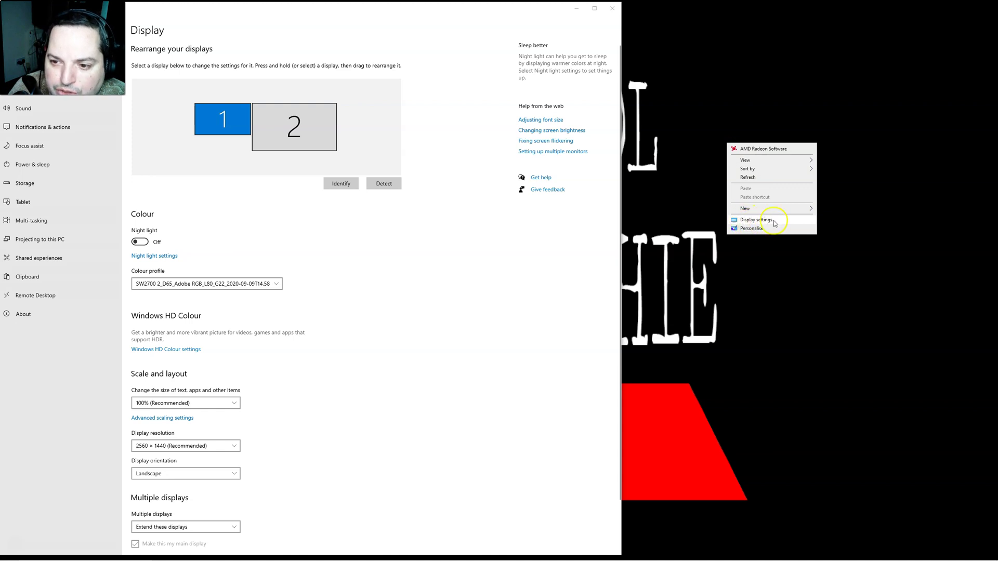
pyautogui.click(750, 221)
pyautogui.rightClick(754, 234)
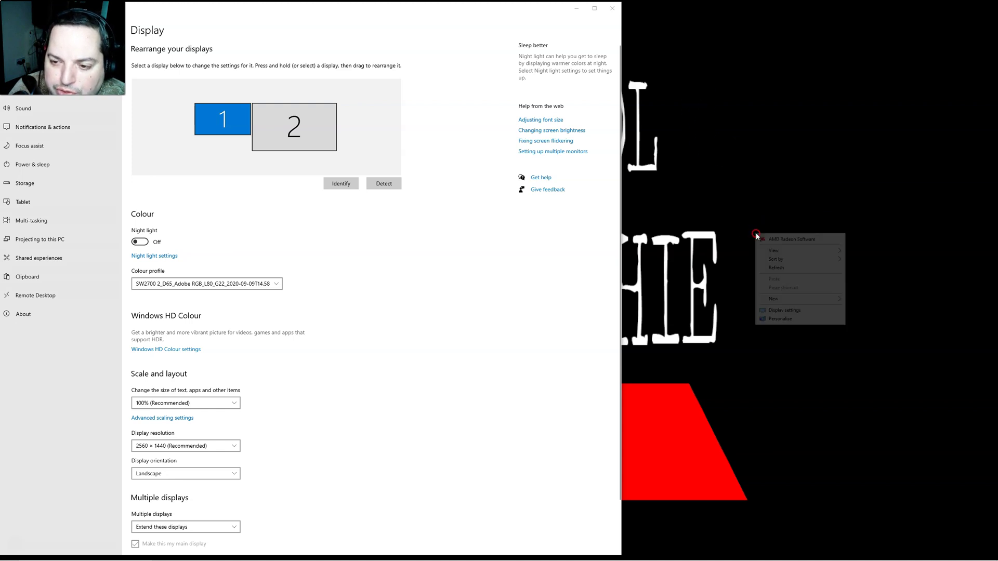
pyautogui.click(798, 311)
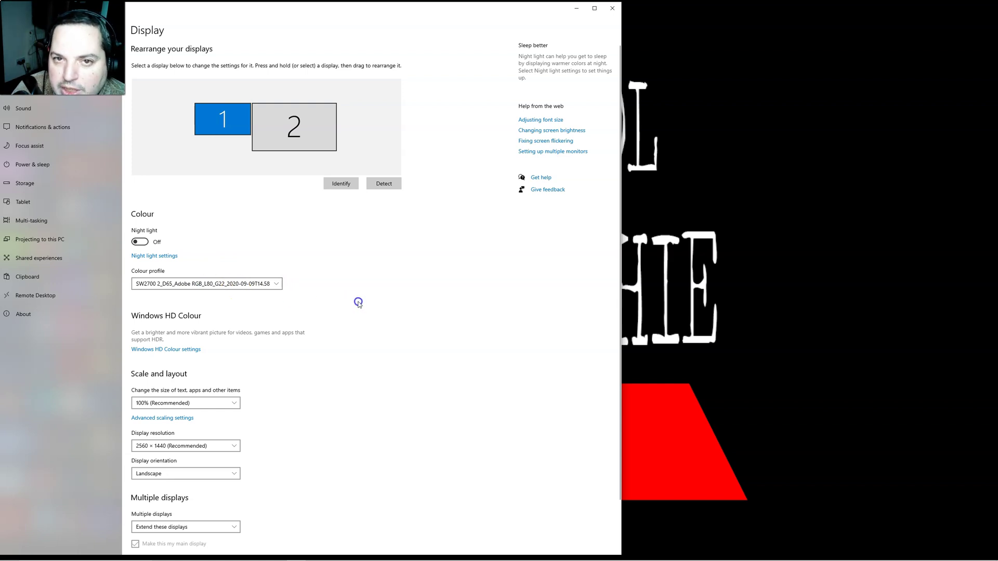
pyautogui.scroll(-2, 368, 294)
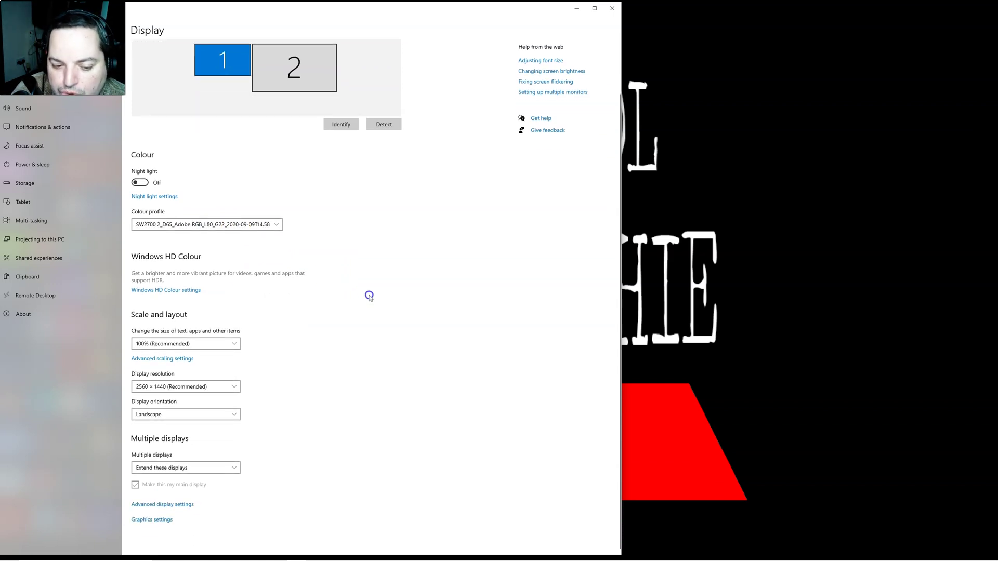
pyautogui.click(168, 506)
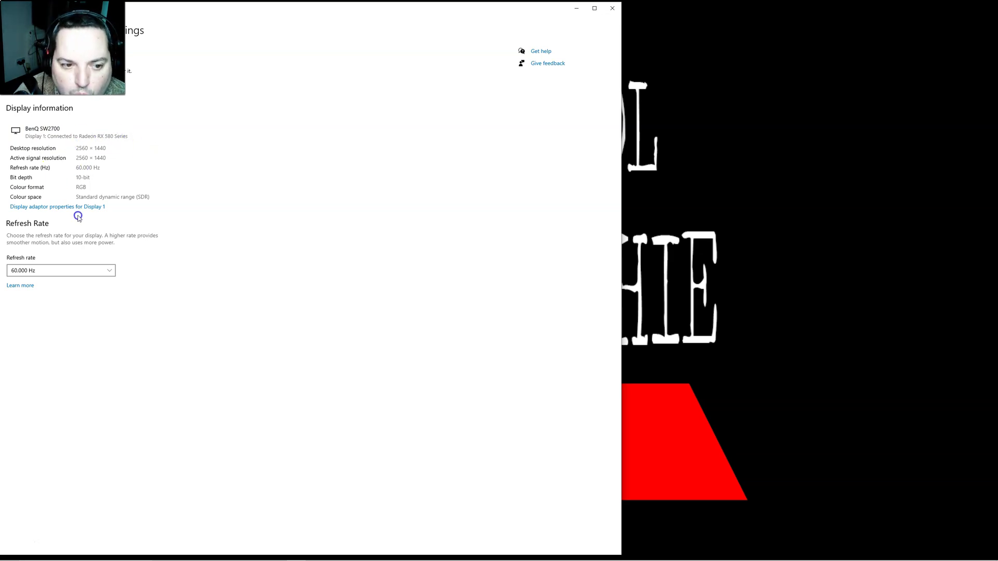
pyautogui.click(36, 208)
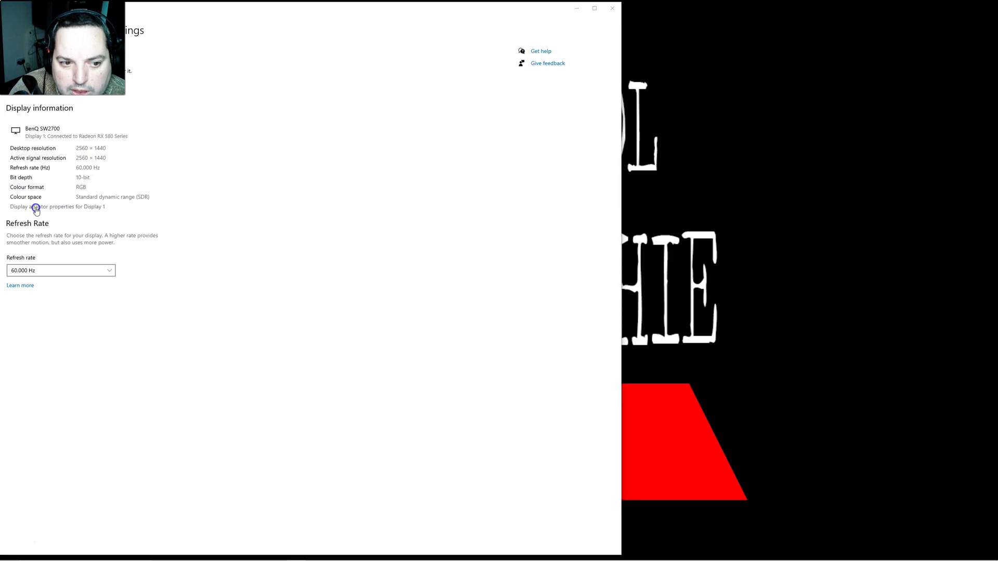
pyautogui.moveTo(149, 23); pyautogui.dragTo(344, 93)
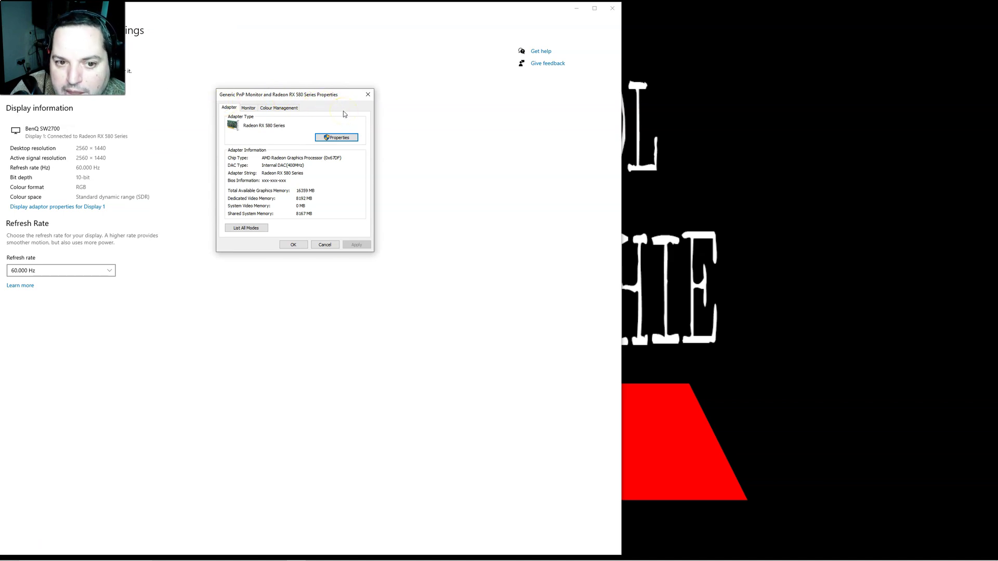
# Step: Open the Colour Management window for Display 1 to see the ICC profiles associated with the monitor
pyautogui.click(281, 107)
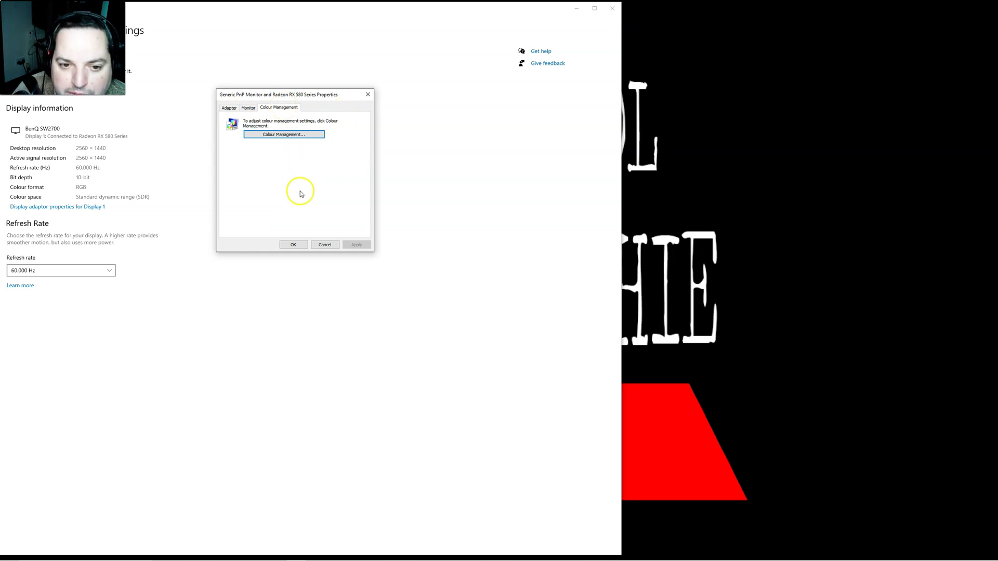
pyautogui.click(294, 135)
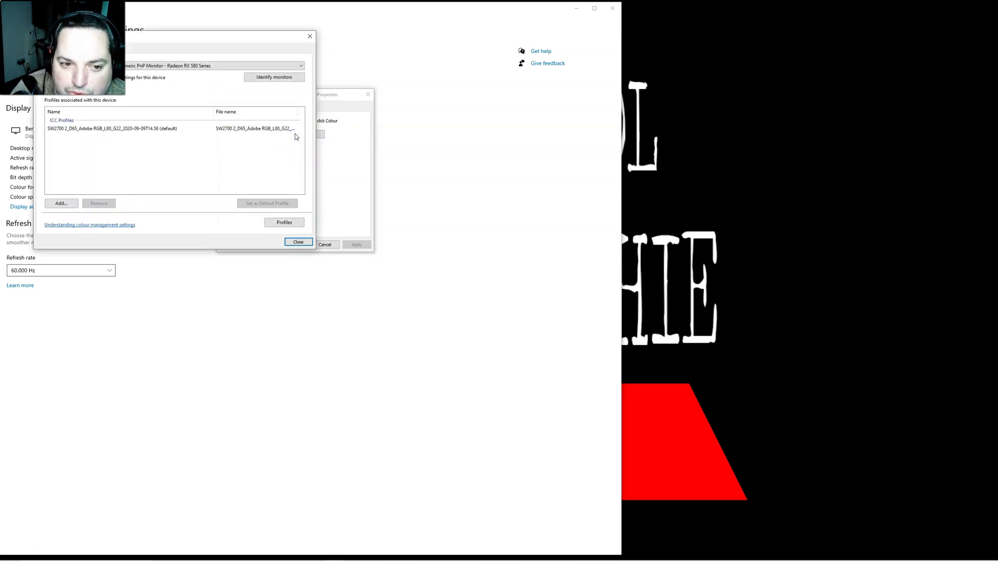
pyautogui.moveTo(242, 38); pyautogui.dragTo(361, 72)
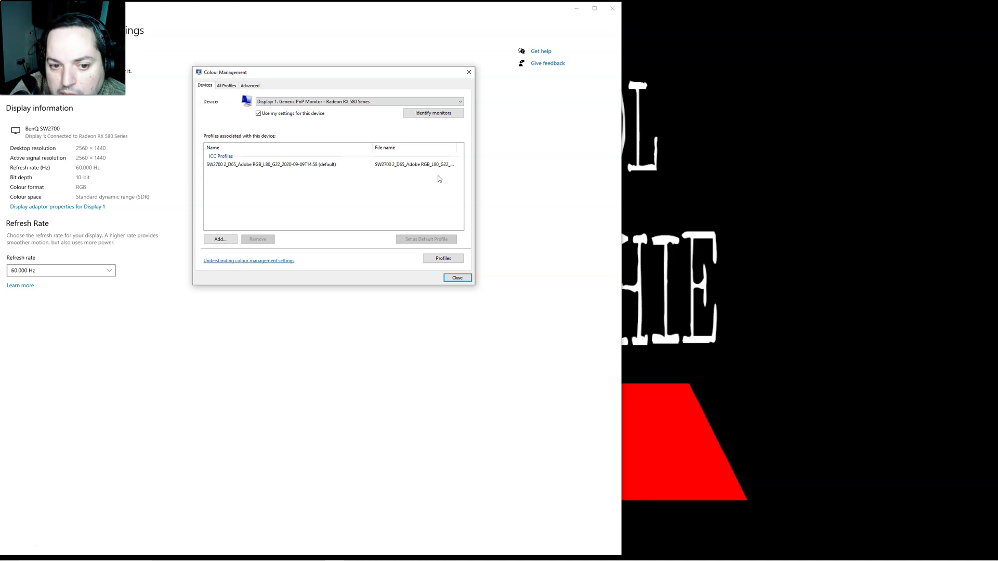
# Step: Look through the installed colour profiles available for the monitor, and close the colour management and adaptor dialogs without adding one
pyautogui.click(220, 240)
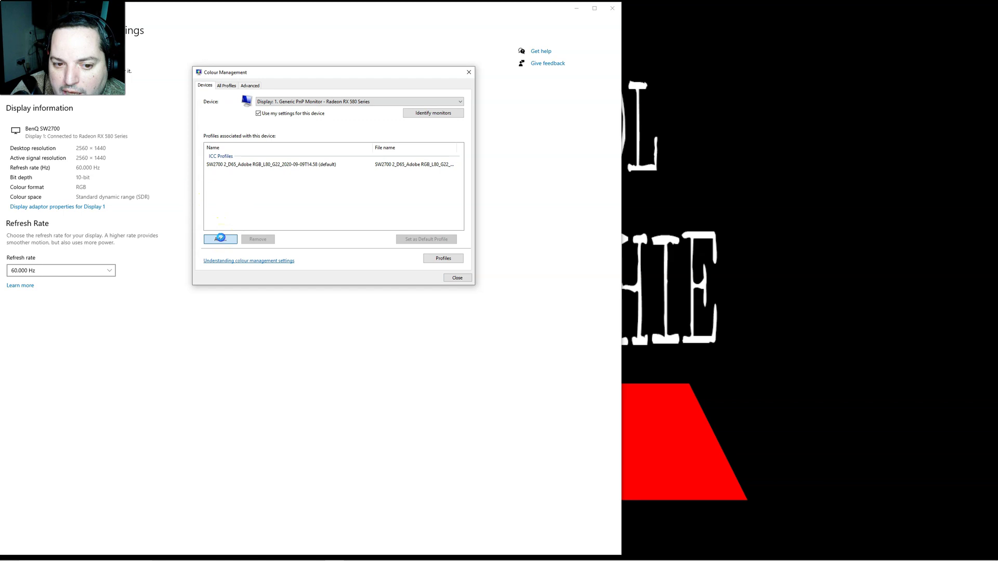
pyautogui.click(433, 123)
pyautogui.click(432, 124)
pyautogui.moveTo(433, 124); pyautogui.dragTo(431, 145)
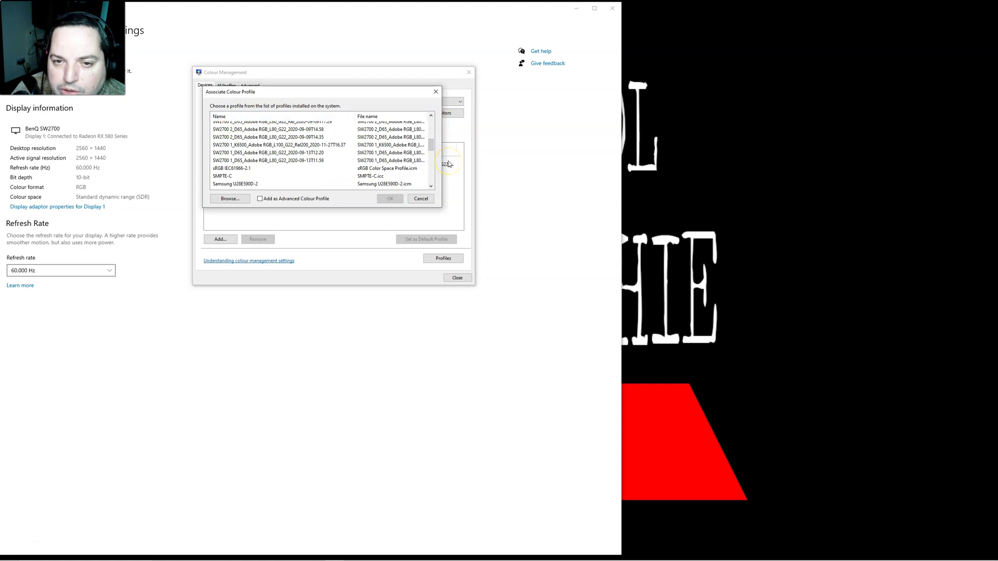
pyautogui.click(435, 92)
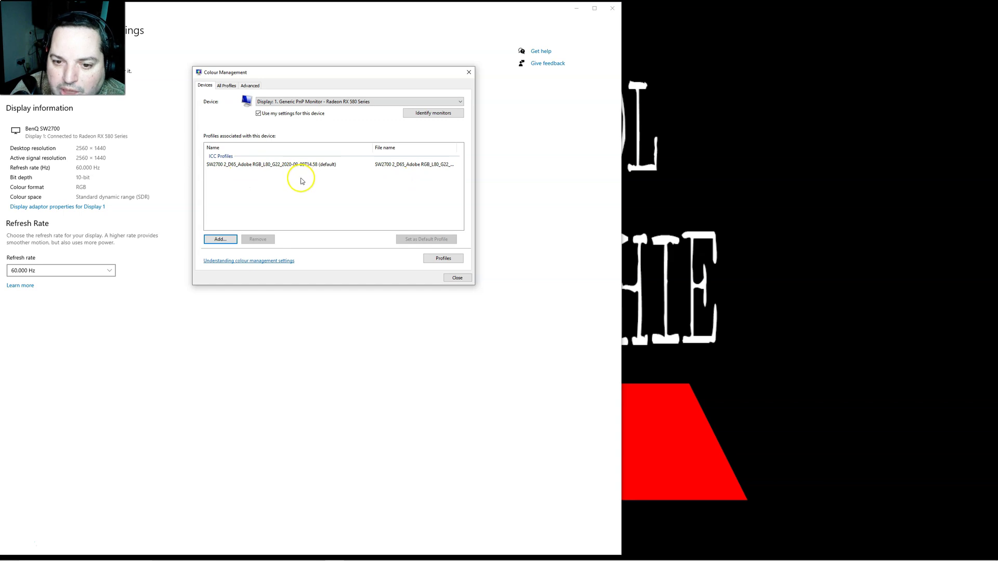
pyautogui.click(469, 72)
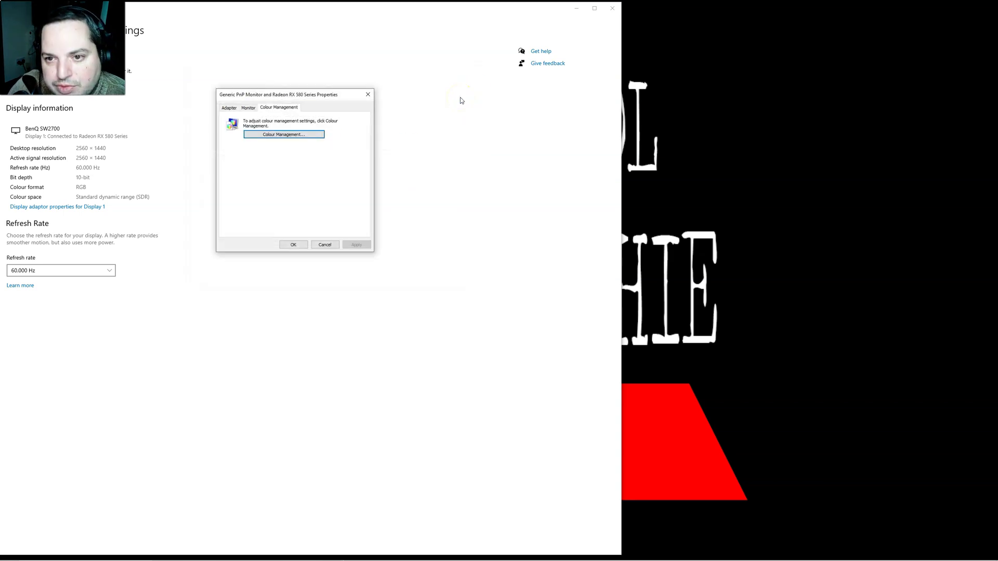
pyautogui.click(368, 94)
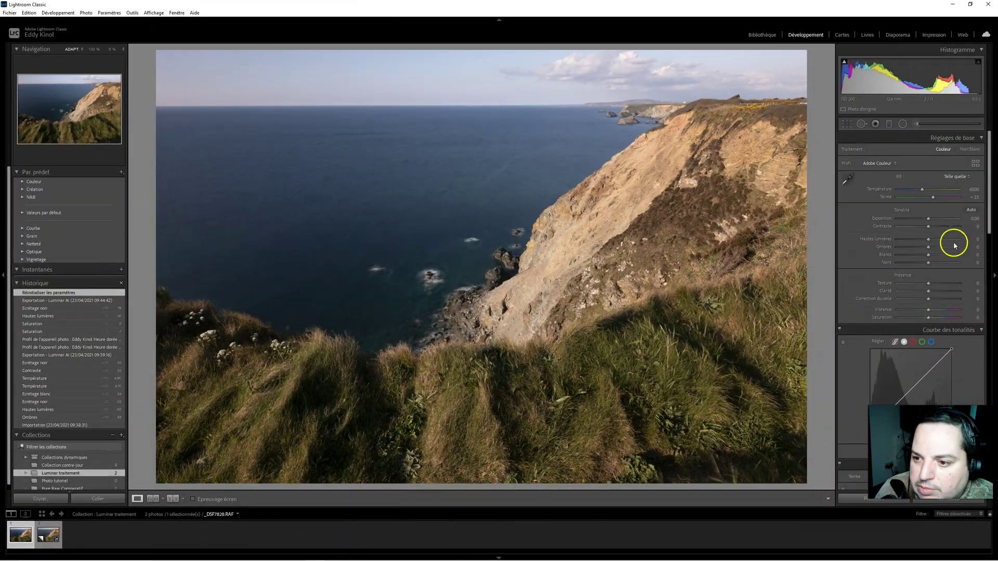
# Step: In Lightroom Classic, apply the Camera Matching profile Pro Neg Std to the coastal cliff photo
pyautogui.click(975, 164)
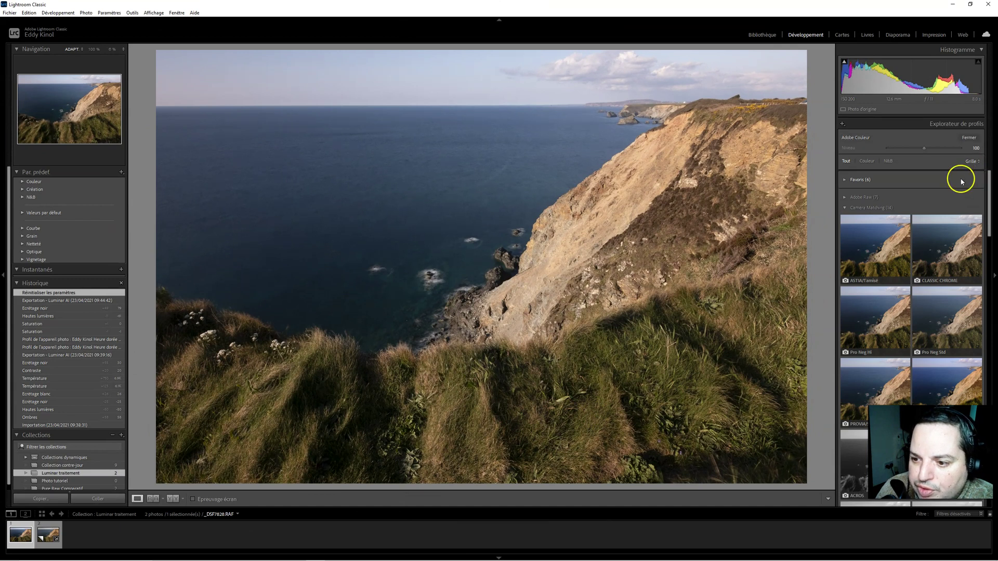
pyautogui.click(936, 314)
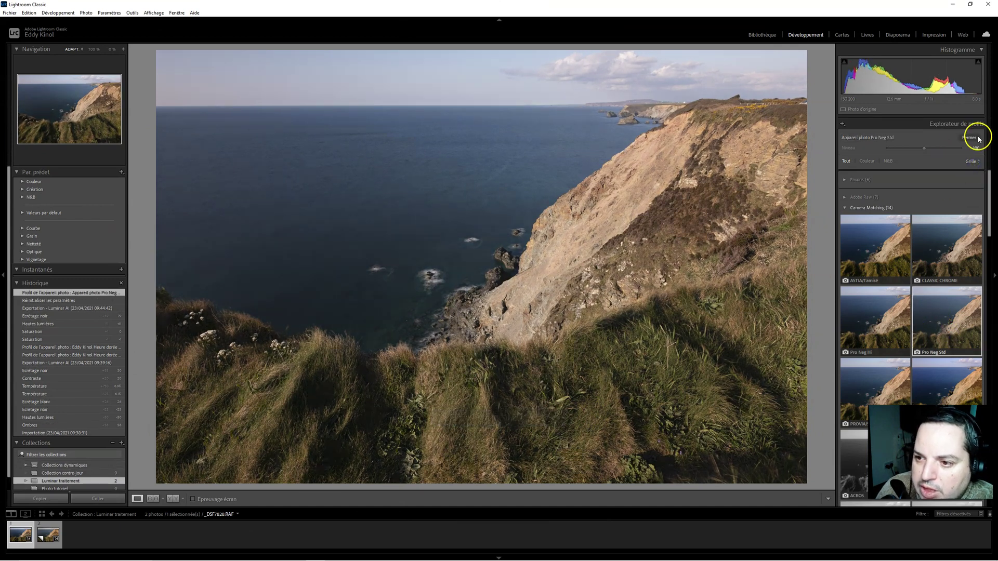
pyautogui.click(970, 138)
# Step: Try the Heure dorée 01 profile from the Megapack Postproduction group, and return the photo to the Pro Neg Std profile
pyautogui.click(976, 165)
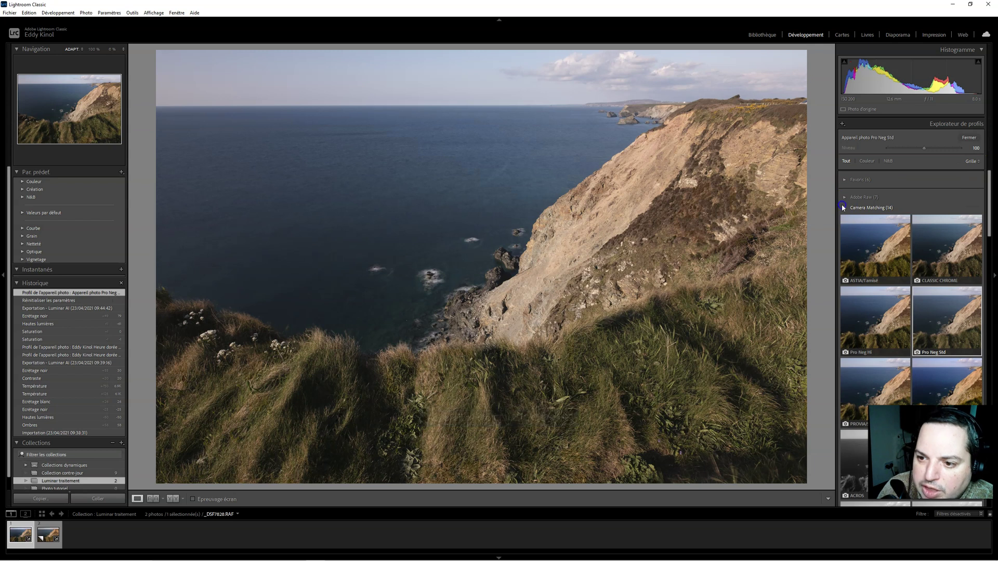
pyautogui.click(844, 207)
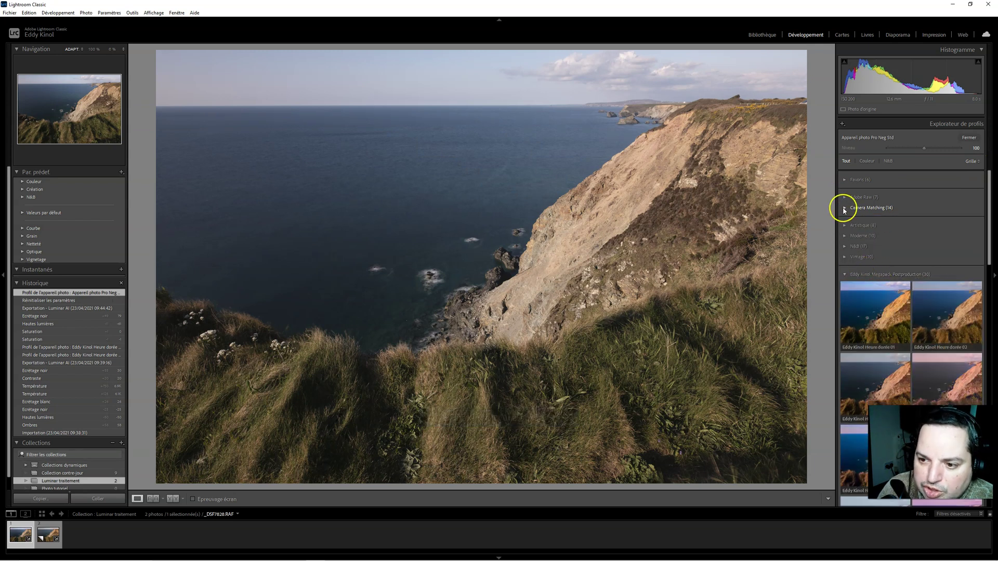
pyautogui.click(877, 311)
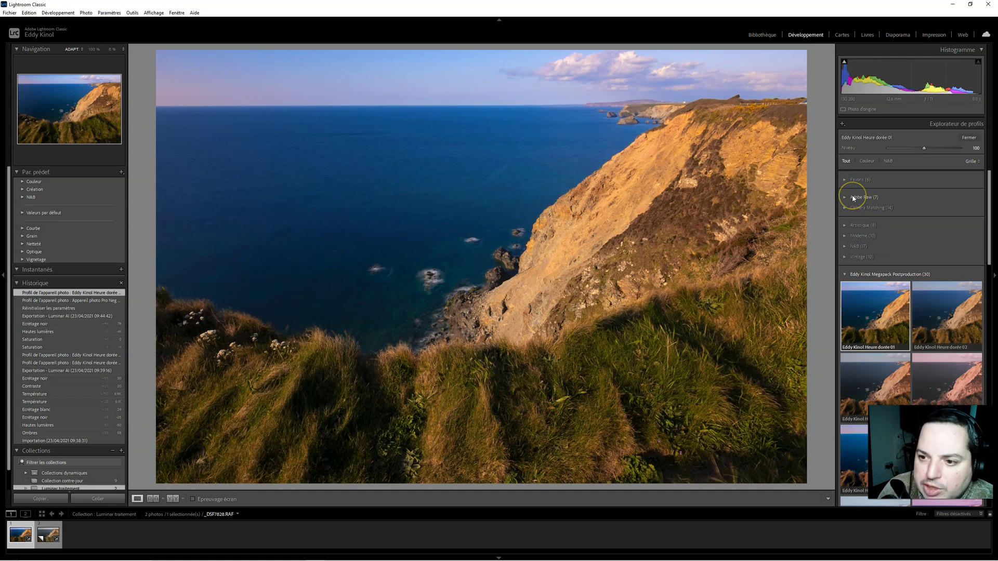
pyautogui.click(844, 273)
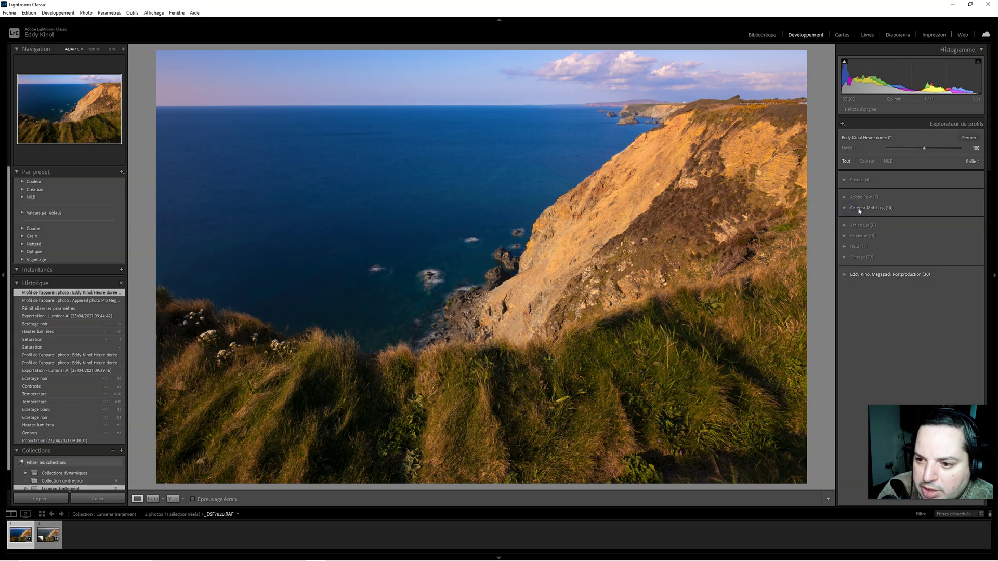
pyautogui.click(844, 208)
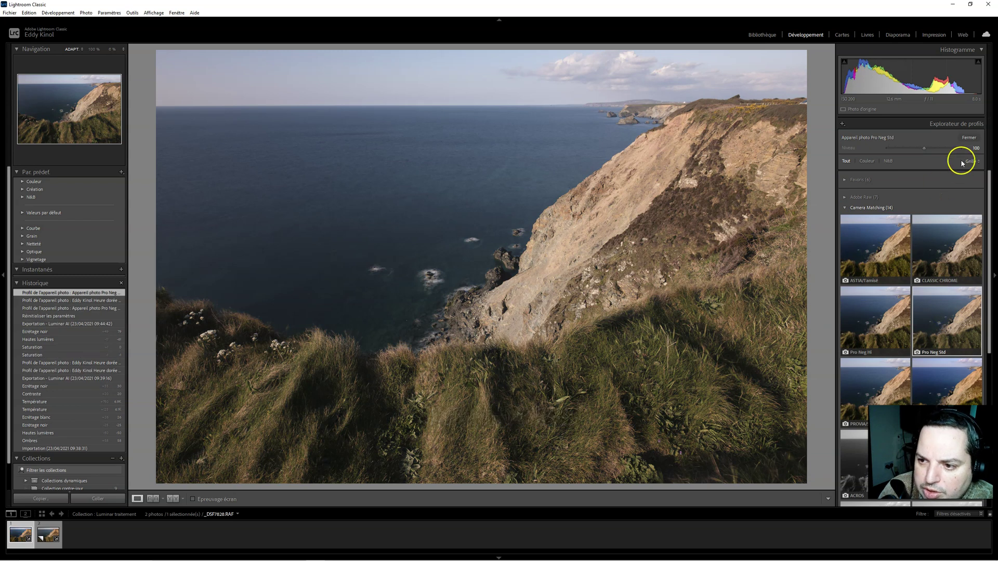
pyautogui.click(969, 138)
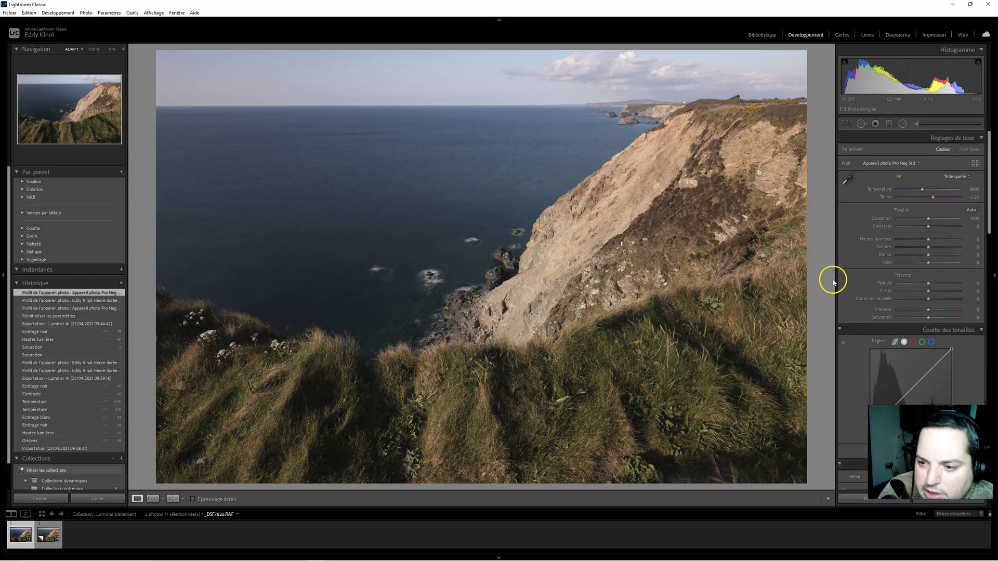
# Step: Set exposure to +0.63, contrast +31, highlights -43, shadows +40, whites +29, blacks -10, vibrance +23 and saturation +13
pyautogui.moveTo(929, 247)
pyautogui.mouseDown()
pyautogui.moveTo(943, 248)
pyautogui.moveTo(916, 239)
pyautogui.moveTo(937, 257)
pyautogui.moveTo(925, 262)
pyautogui.mouseUp()
pyautogui.moveTo(929, 226)
pyautogui.mouseDown()
pyautogui.moveTo(942, 225)
pyautogui.moveTo(934, 219)
pyautogui.mouseUp()
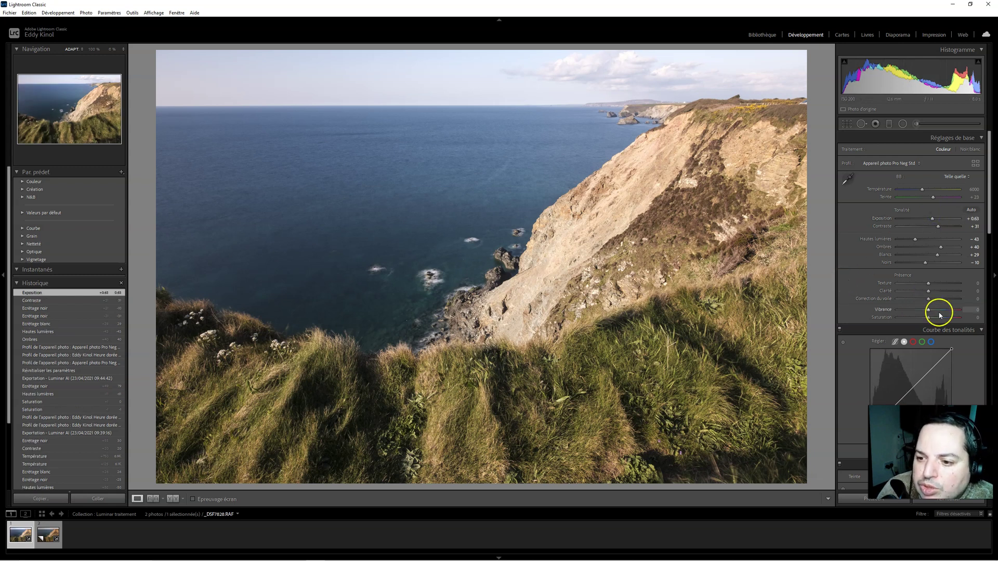
pyautogui.moveTo(930, 311); pyautogui.dragTo(933, 319)
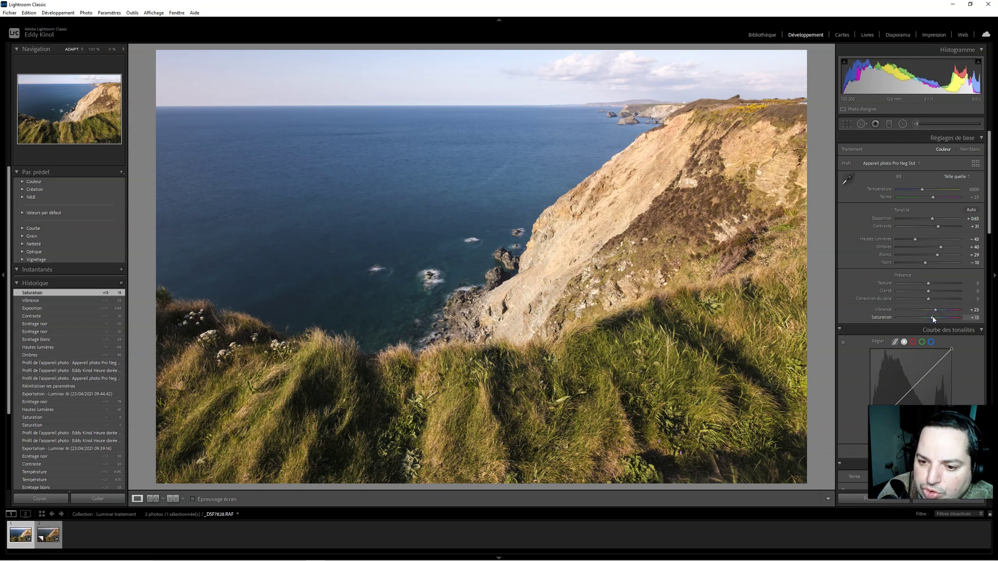
pyautogui.click(927, 325)
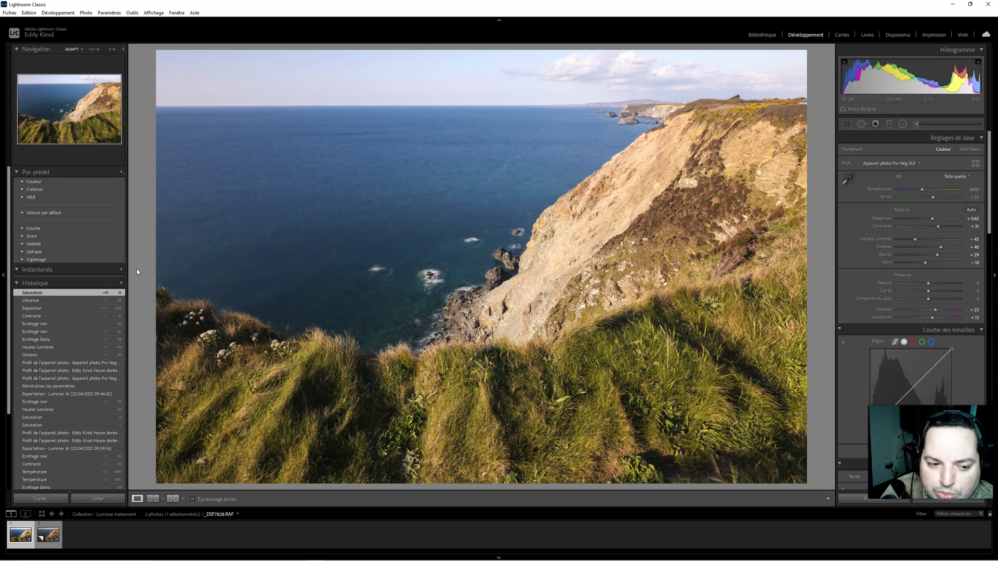
# Step: Export the cliff photo from the Luminar traitement collection to Luminar AI as an edited copy with Lightroom adjustments
pyautogui.click(21, 283)
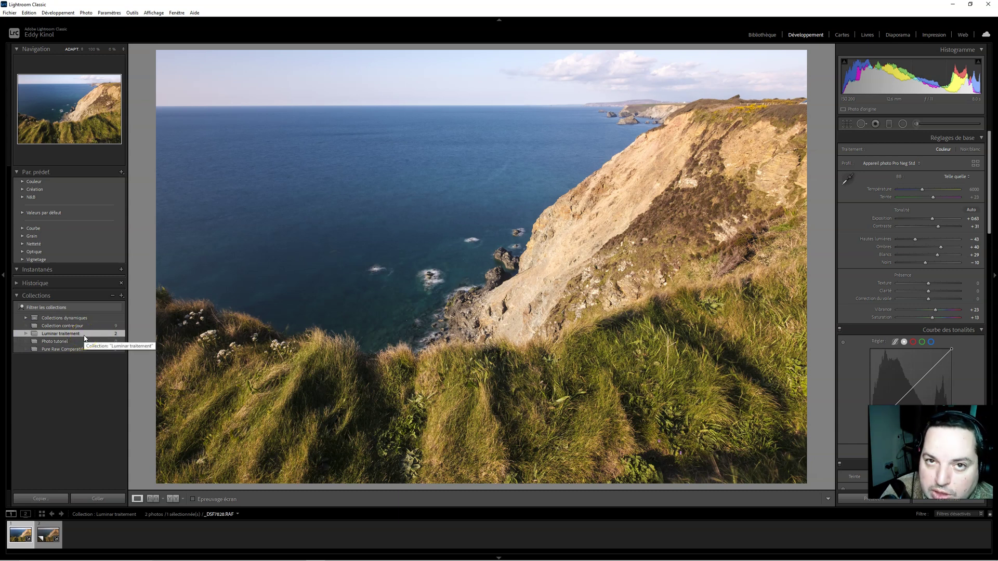
pyautogui.click(46, 333)
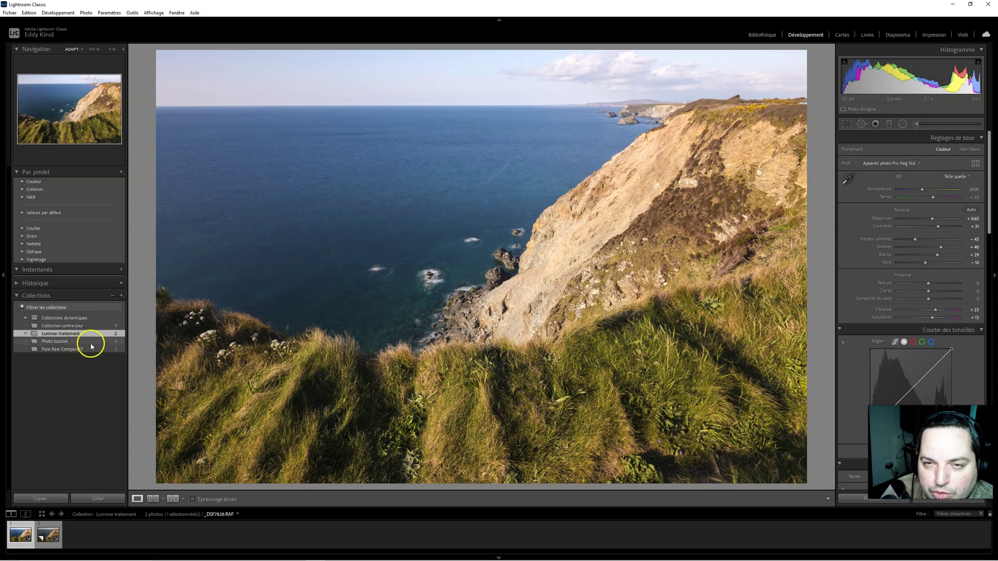
pyautogui.rightClick(22, 536)
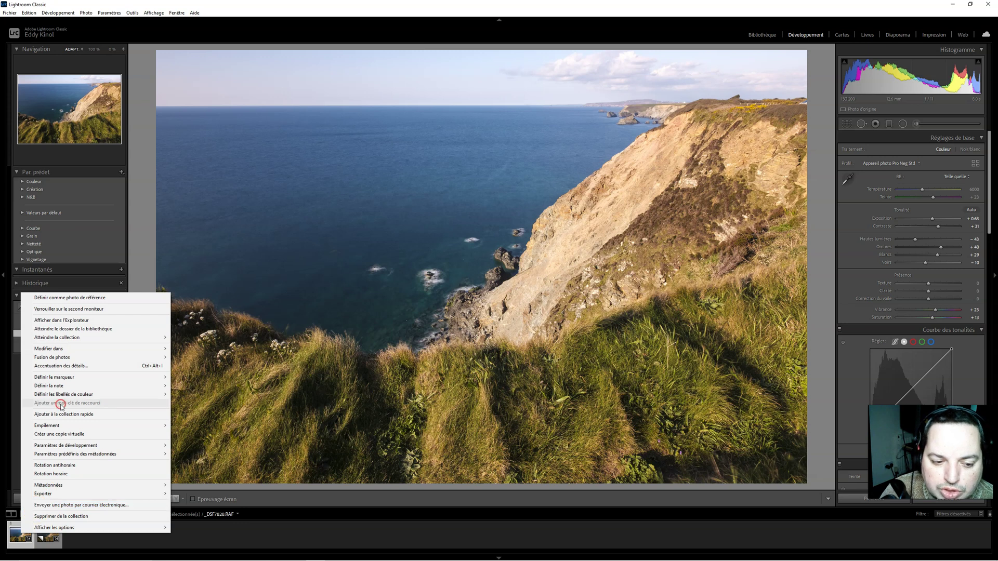
pyautogui.moveTo(73, 494)
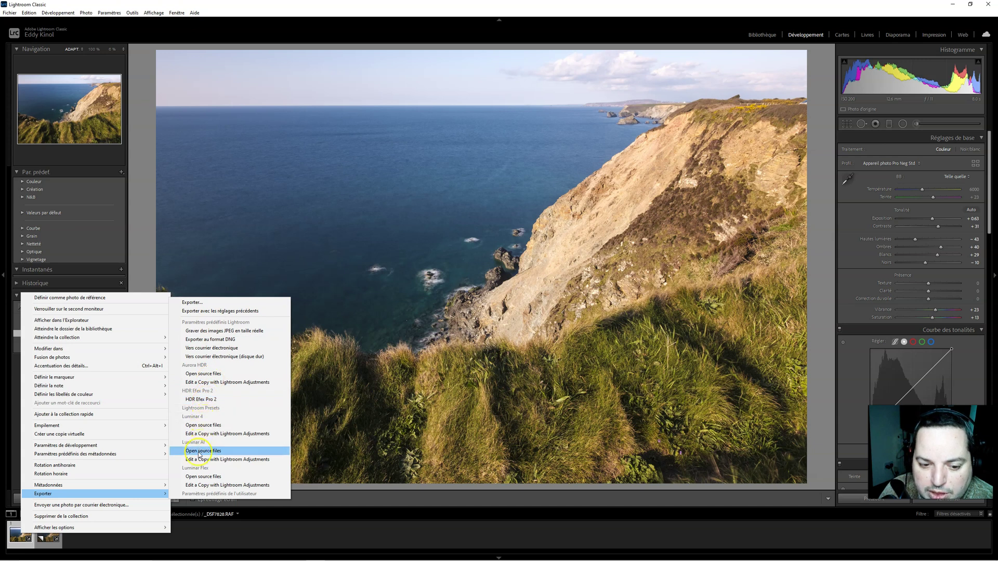
pyautogui.click(247, 460)
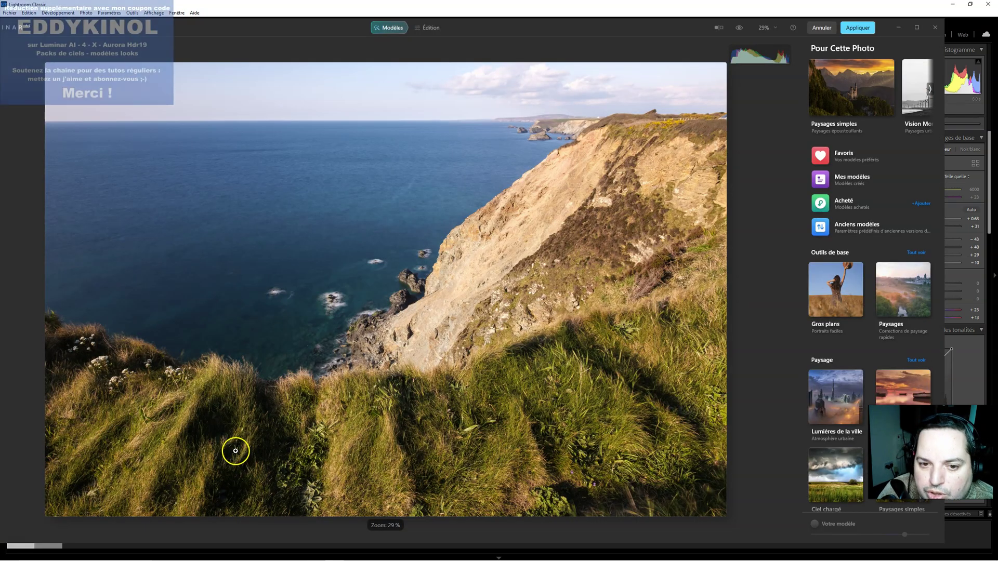
# Step: Resize and reposition the Luminar AI window so that its photo preview and templates panel fit on the screen
pyautogui.moveTo(147, 34); pyautogui.dragTo(441, 29)
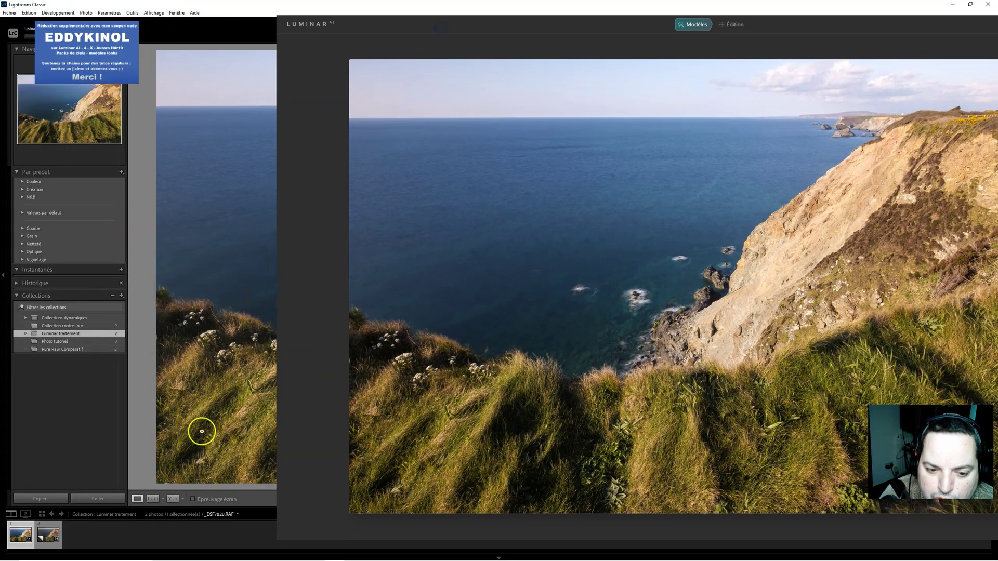
pyautogui.moveTo(277, 538); pyautogui.dragTo(322, 509)
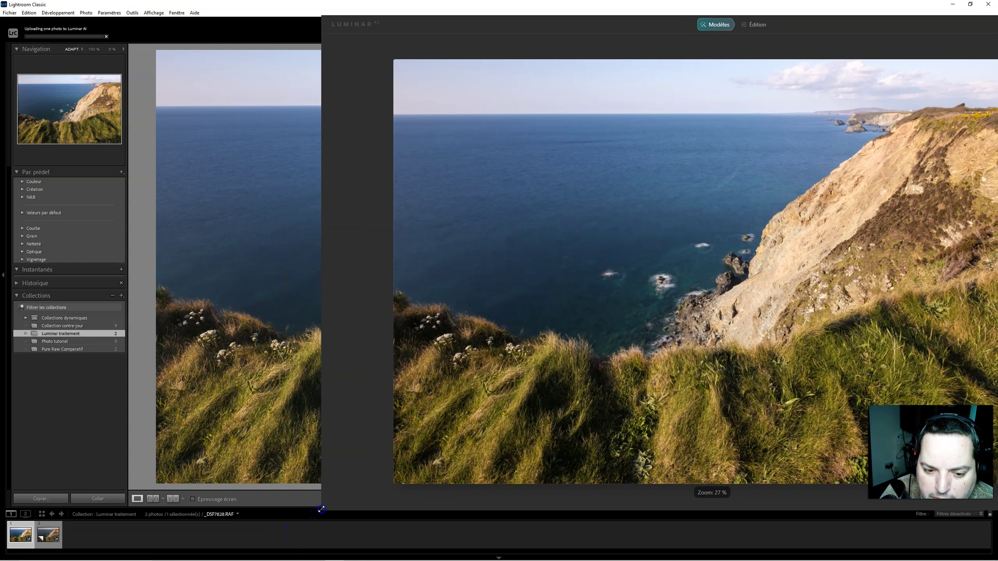
pyautogui.moveTo(419, 31); pyautogui.dragTo(346, 21)
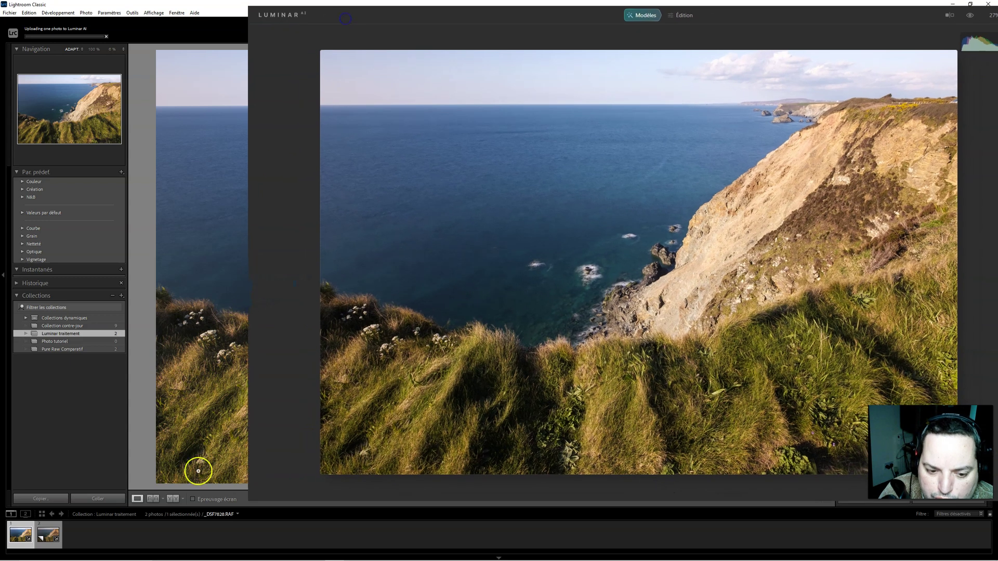
pyautogui.moveTo(249, 499); pyautogui.dragTo(240, 506)
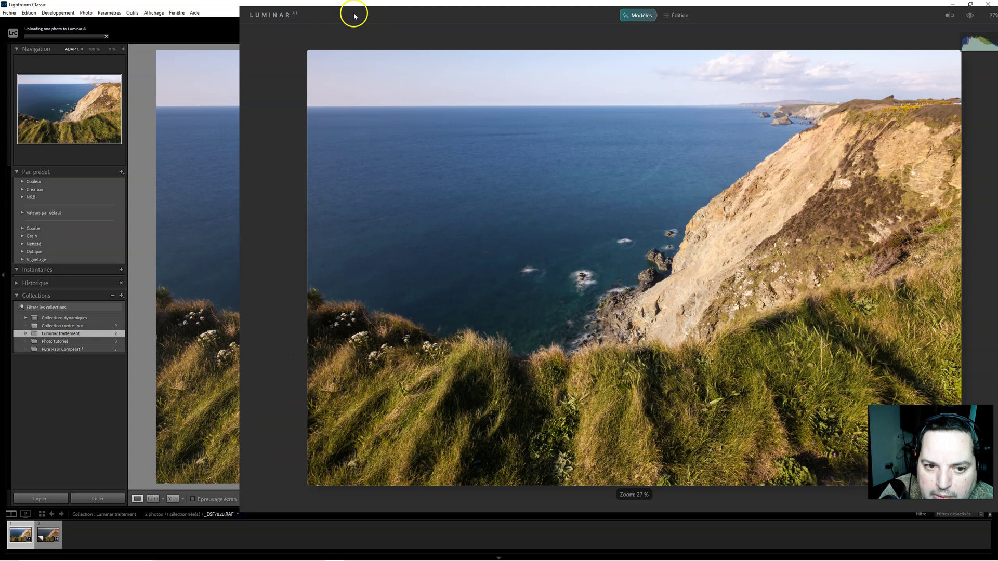
pyautogui.moveTo(350, 11); pyautogui.dragTo(487, 16)
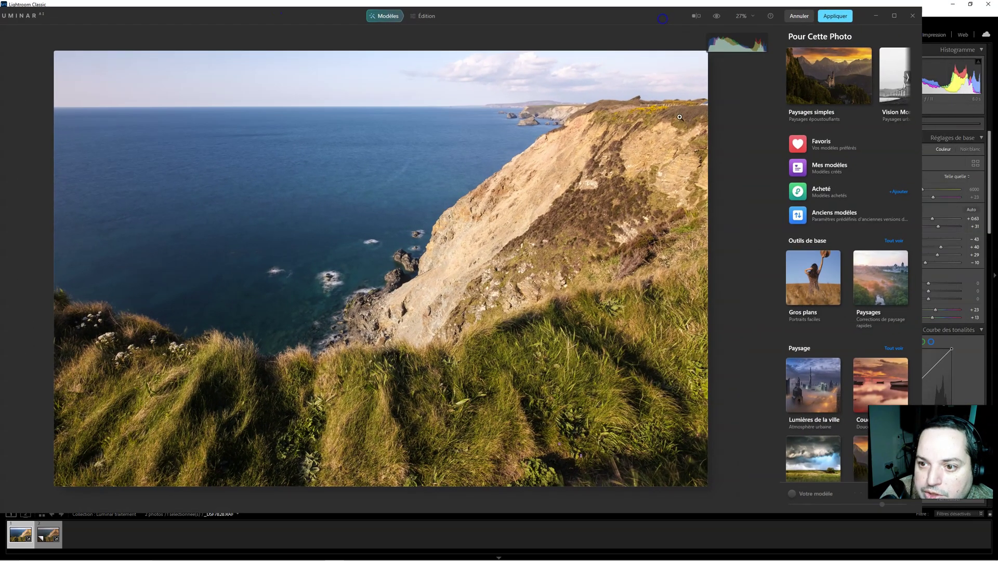
# Step: Apply the Ruisseau de forêt template from the Paysages simples collection to the cliff photo, reducing its strength to slightly over half
pyautogui.click(425, 16)
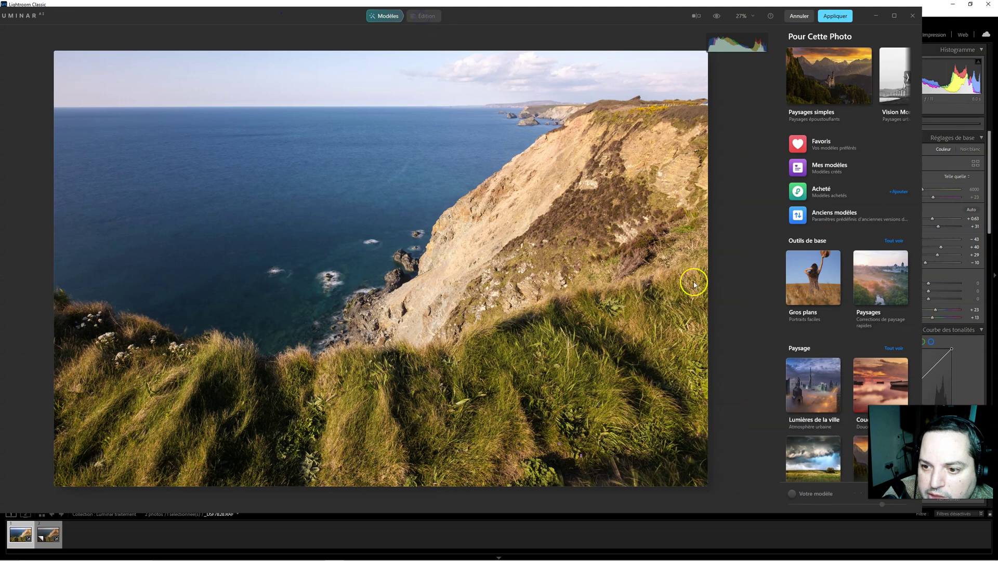
pyautogui.click(395, 22)
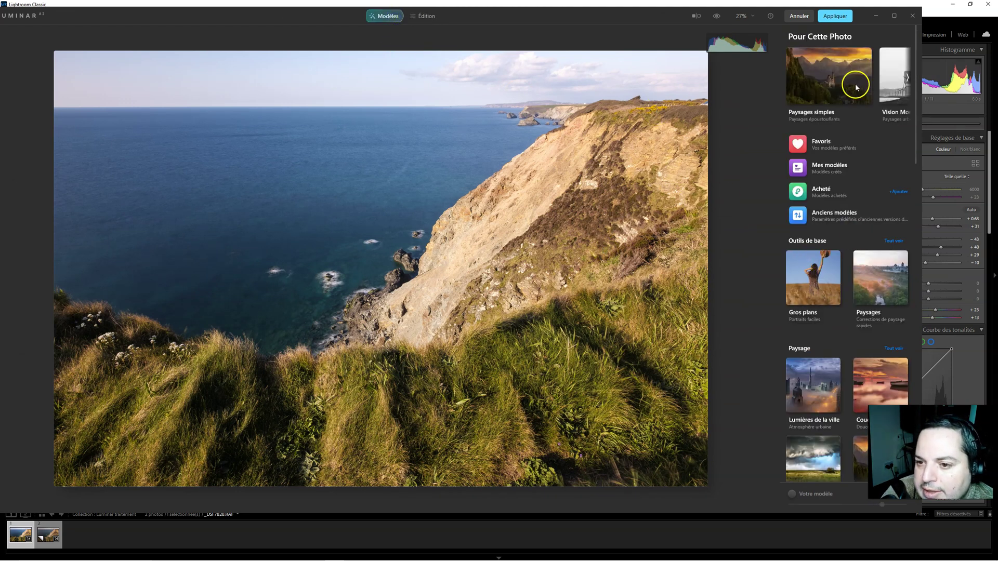
pyautogui.click(826, 96)
pyautogui.click(798, 256)
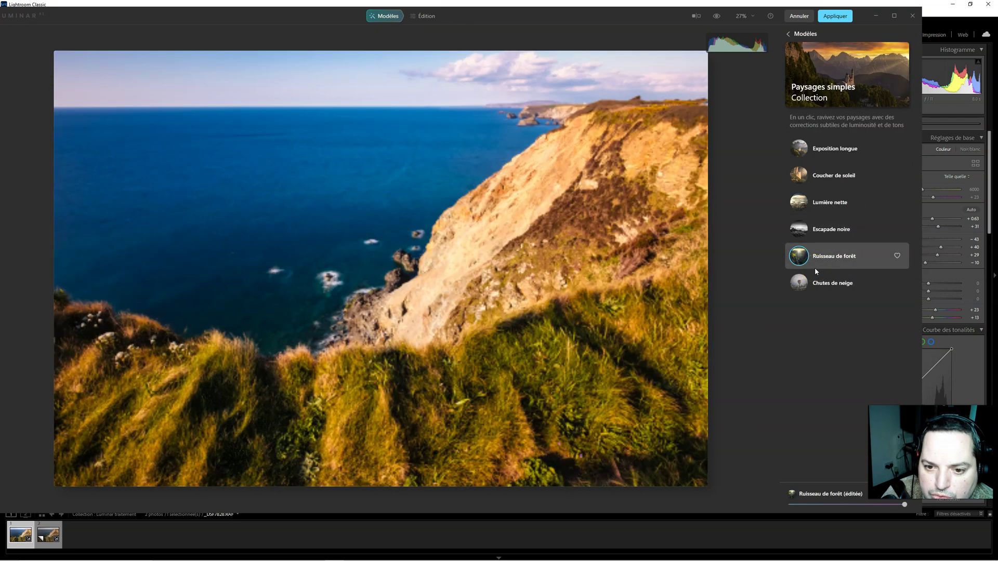
pyautogui.click(841, 370)
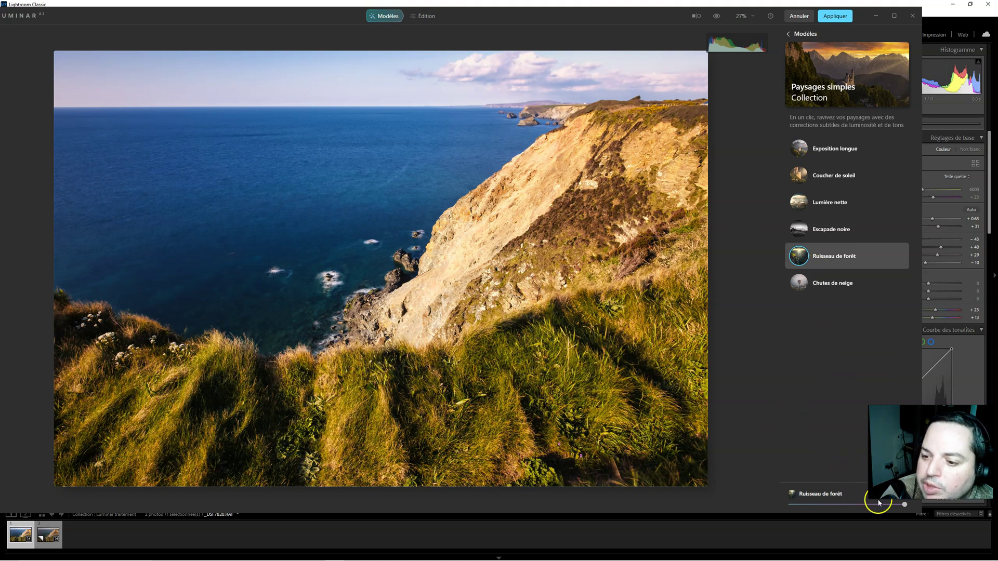
pyautogui.moveTo(861, 505); pyautogui.dragTo(854, 505)
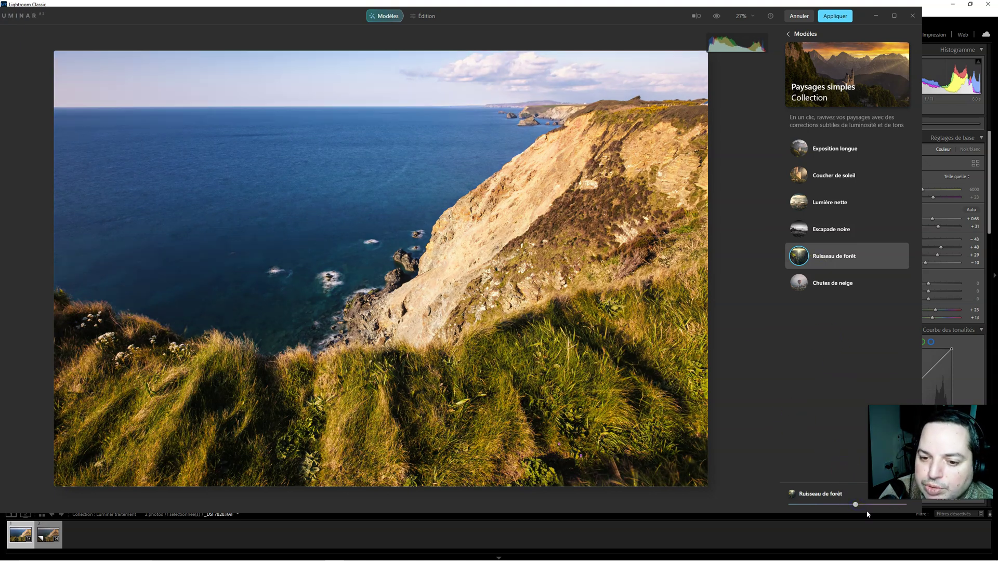
# Step: Send the Luminar AI edit back to Lightroom Classic and select the copy _DSF7828_LuminarAI-edit.tif in the Luminar traitement collection
pyautogui.click(834, 15)
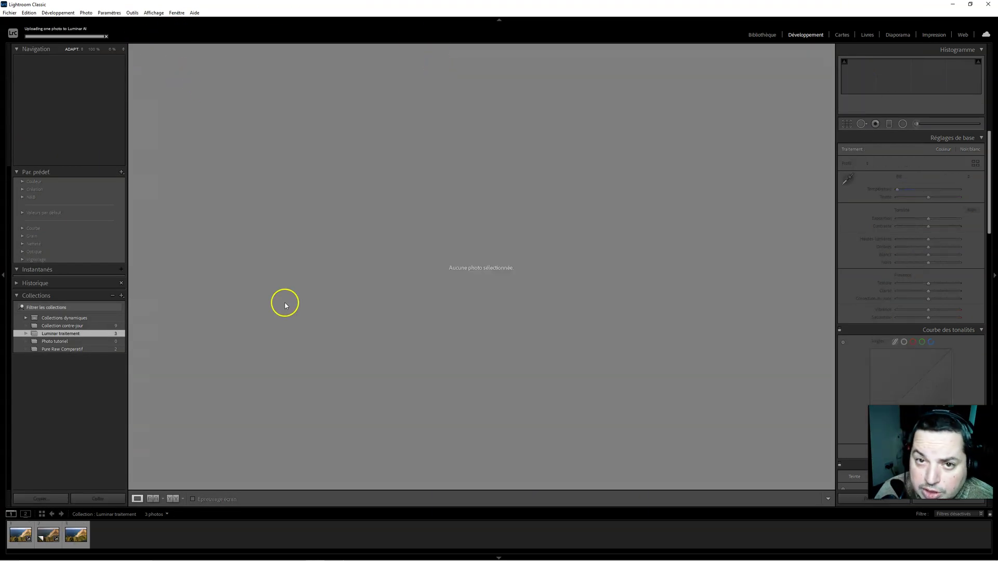
pyautogui.click(78, 536)
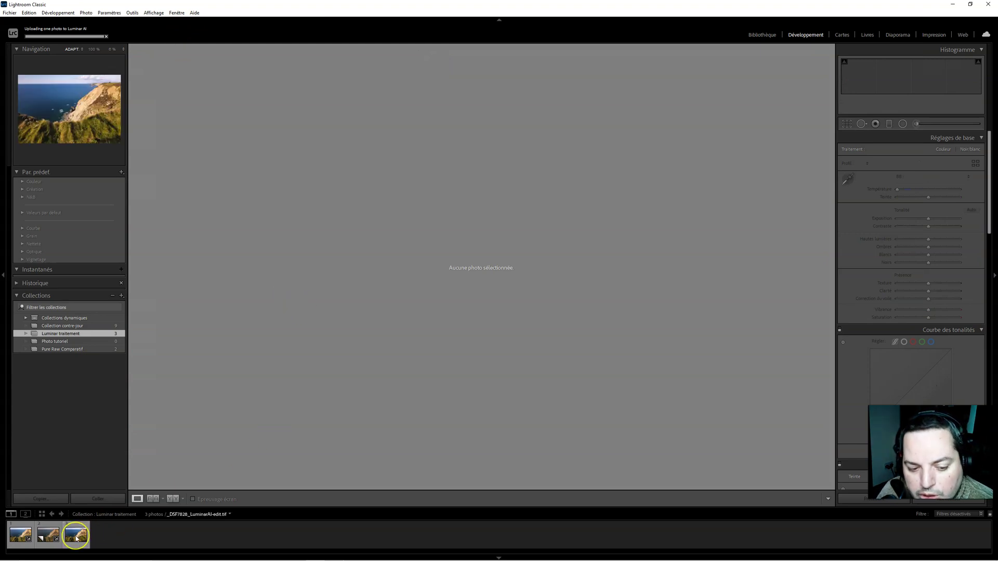